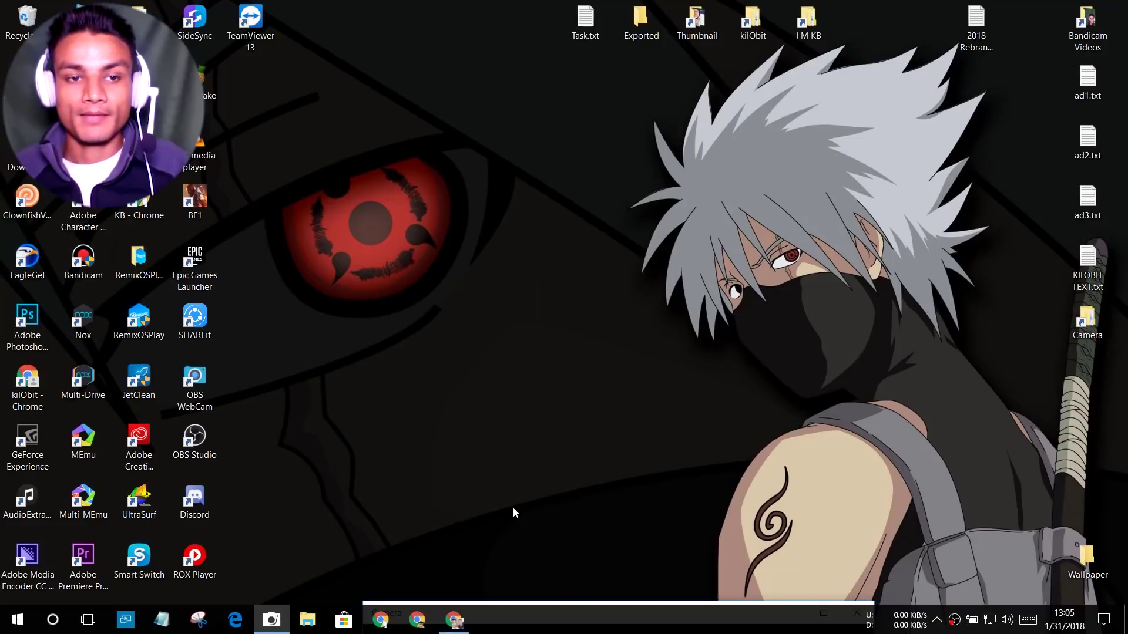
# On Chrome's Windows 10 page, review the installation media section and download MediaCreationTool.exe
pyautogui.click(454, 620)
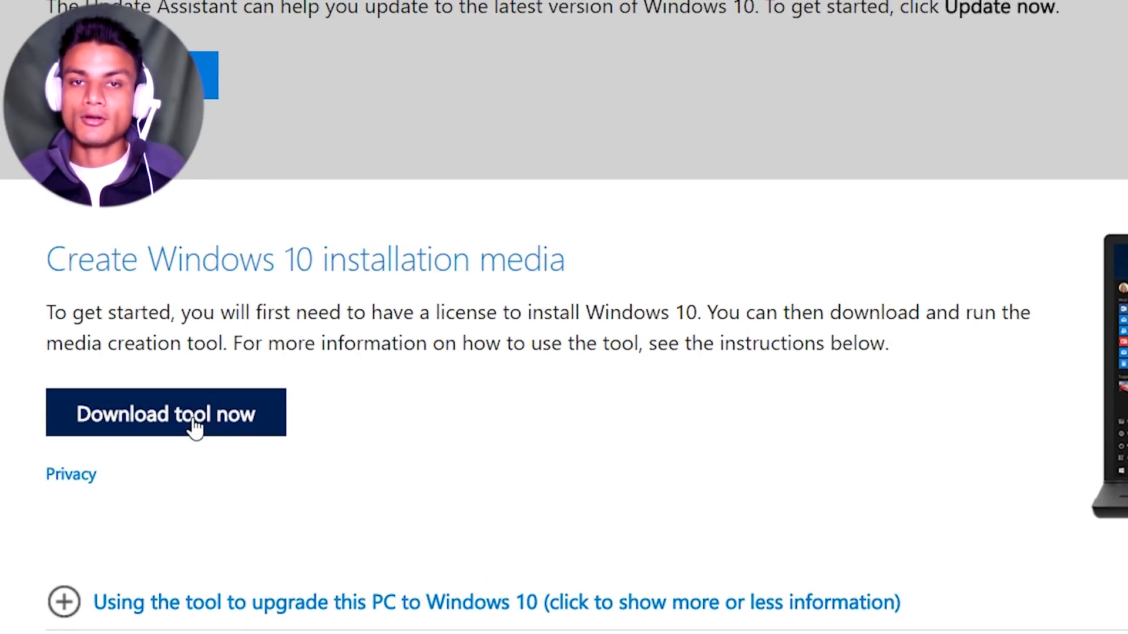
pyautogui.moveTo(46, 256); pyautogui.dragTo(577, 256)
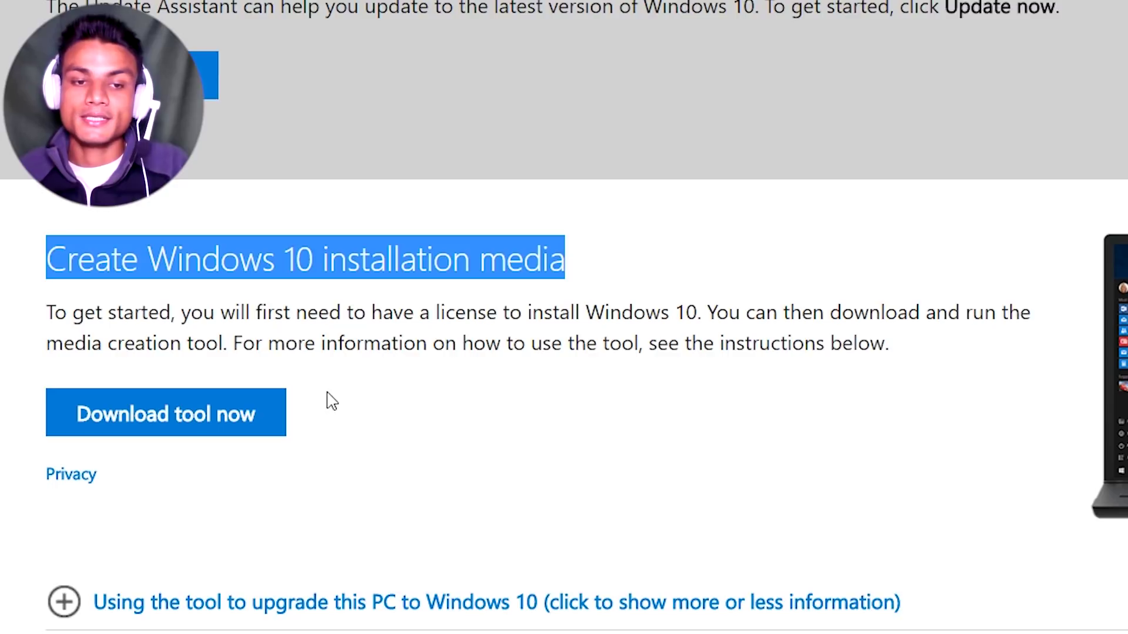
pyautogui.click(355, 379)
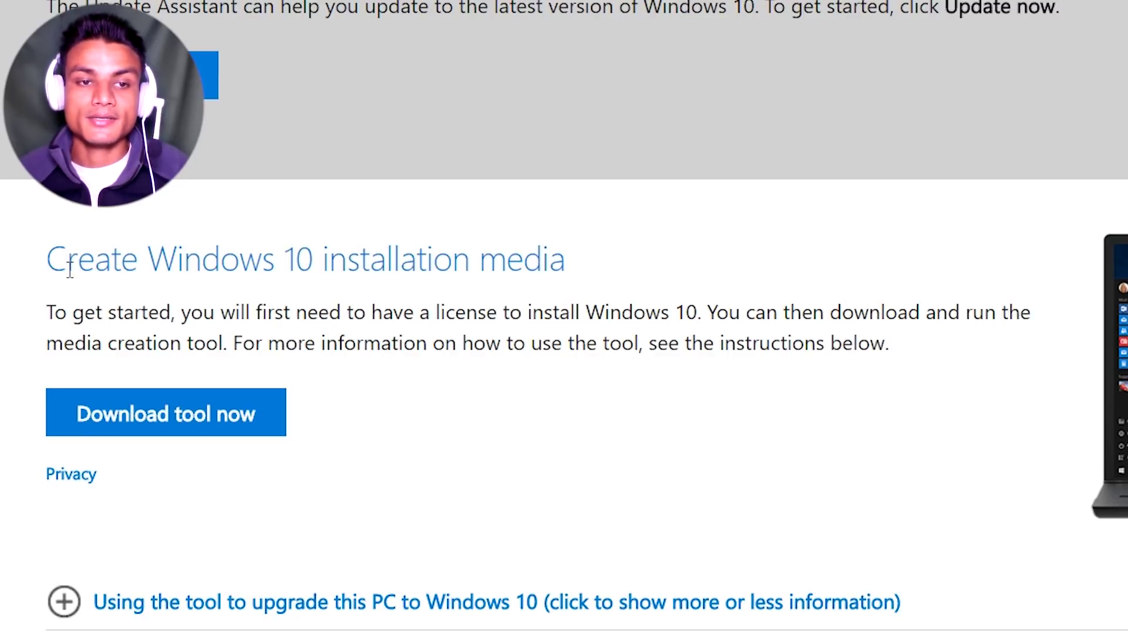
pyautogui.moveTo(48, 261); pyautogui.dragTo(572, 254)
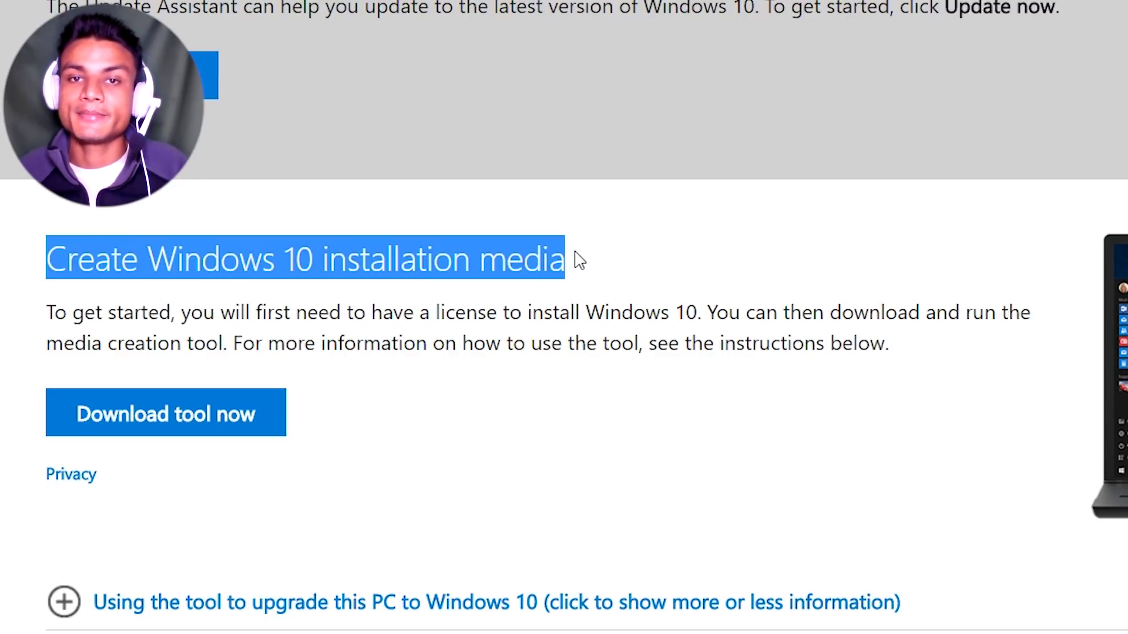
pyautogui.click(574, 267)
pyautogui.moveTo(47, 311); pyautogui.dragTo(23, 315)
pyautogui.click(892, 353)
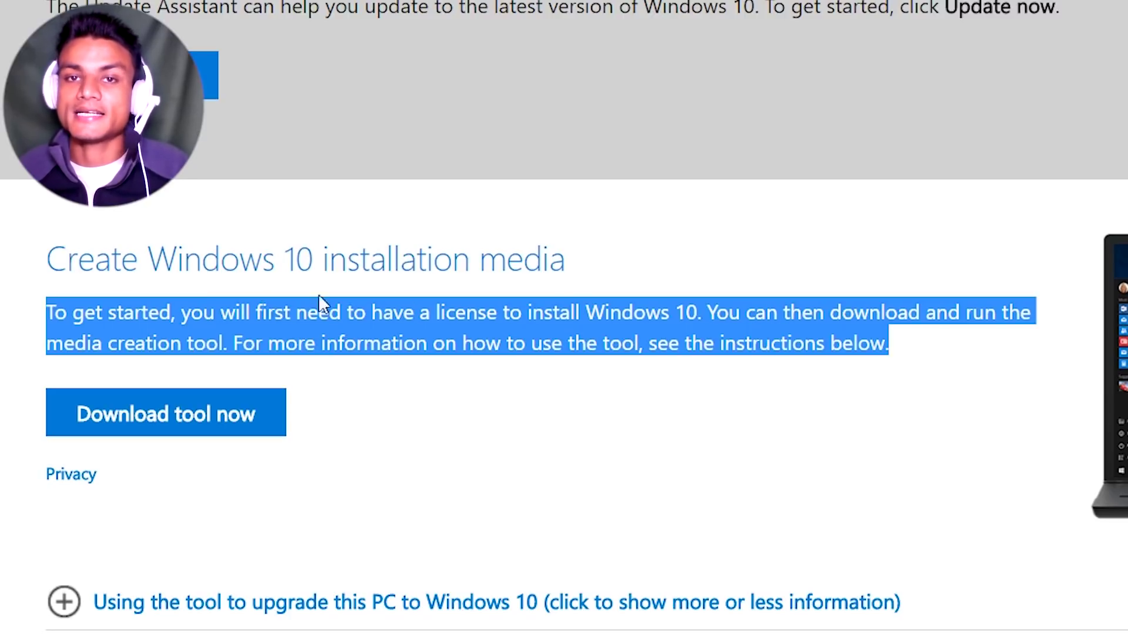
pyautogui.click(591, 286)
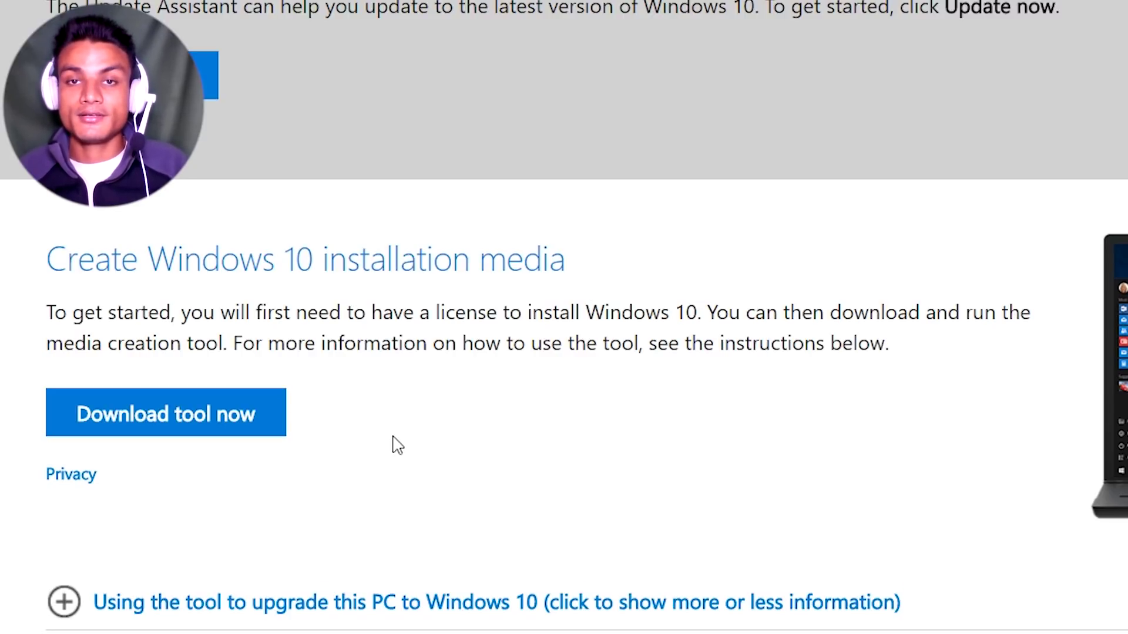
pyautogui.click(245, 432)
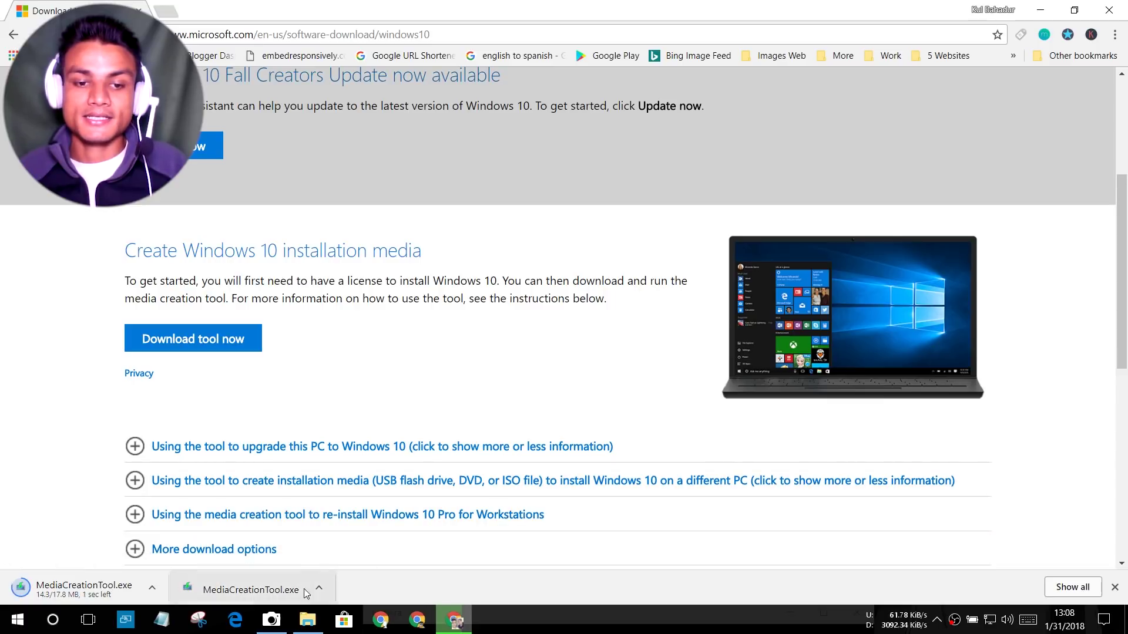
# Drag MediaCreationTool.exe from Downloads to the desktop, close Explorer, and place the icon top-middle
pyautogui.click(308, 622)
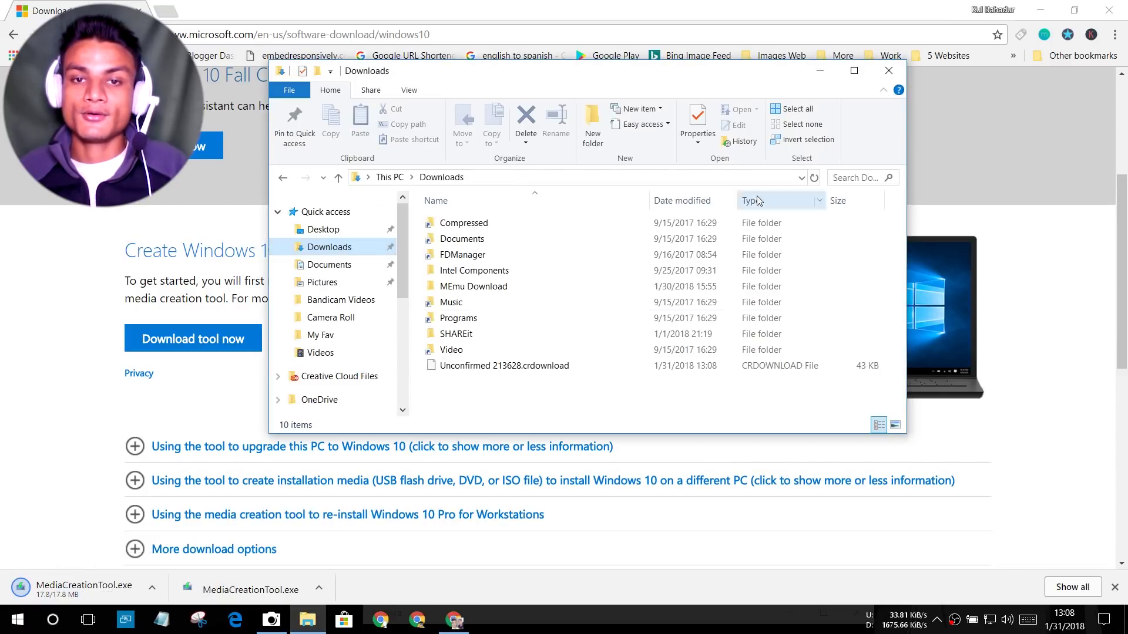
pyautogui.click(491, 365)
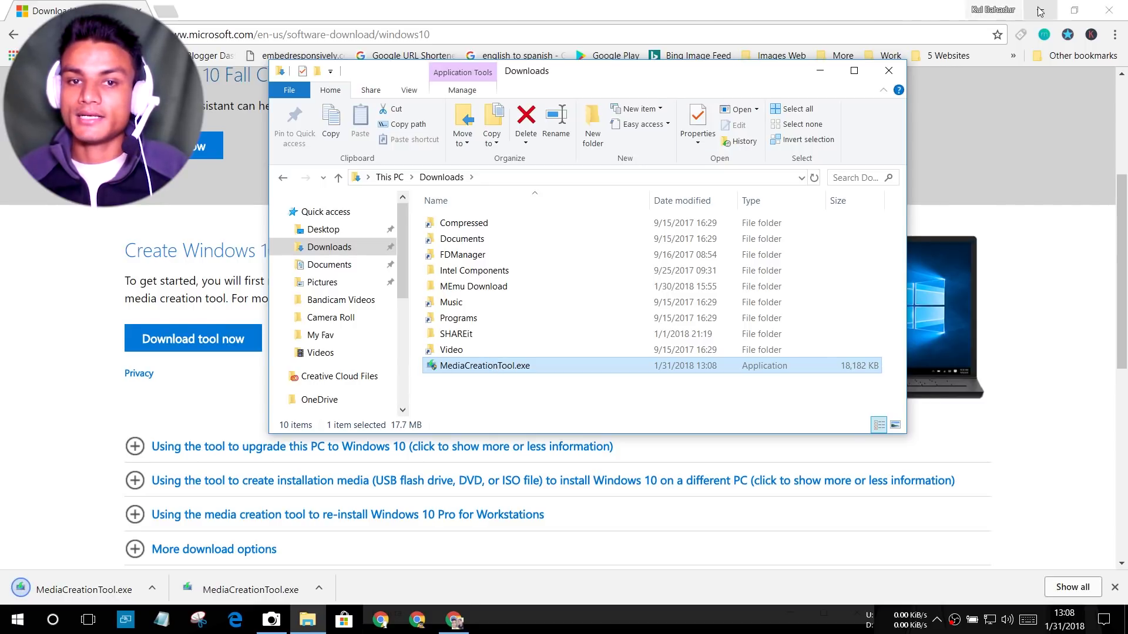
pyautogui.press('super+Home')
pyautogui.moveTo(516, 370); pyautogui.dragTo(353, 488)
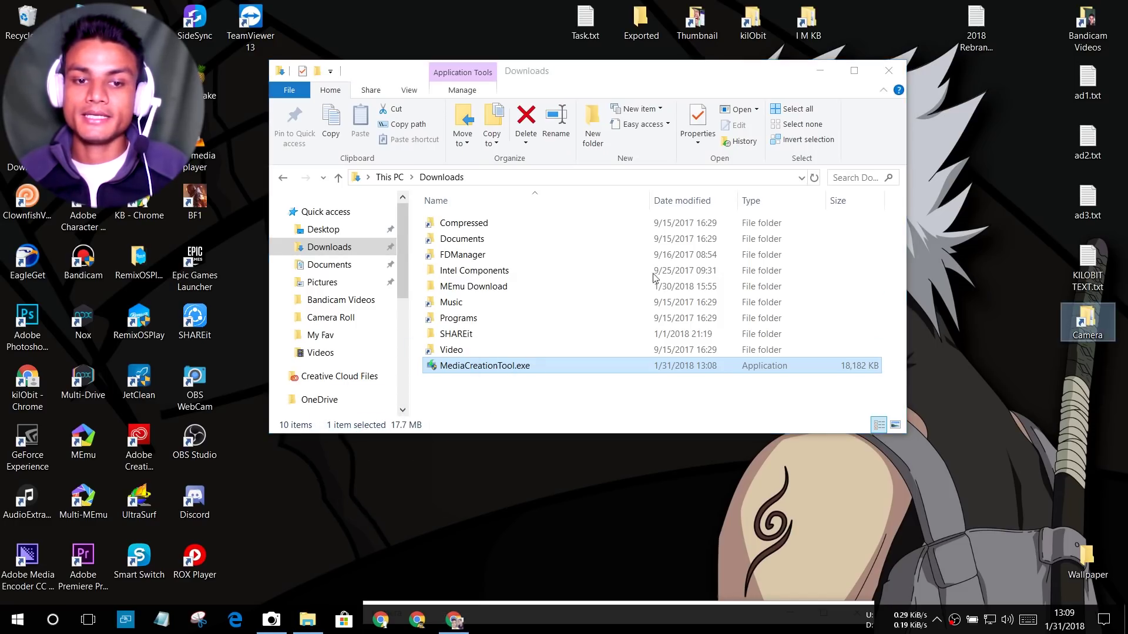
pyautogui.click(888, 71)
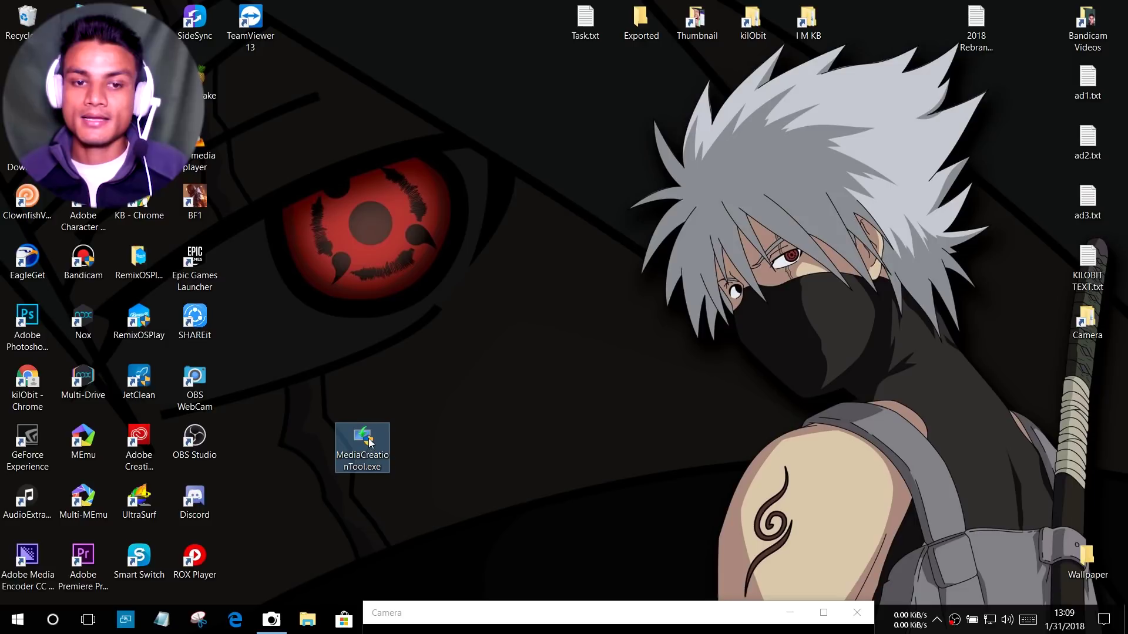
pyautogui.moveTo(351, 453); pyautogui.dragTo(518, 214)
pyautogui.moveTo(449, 160); pyautogui.dragTo(647, 242)
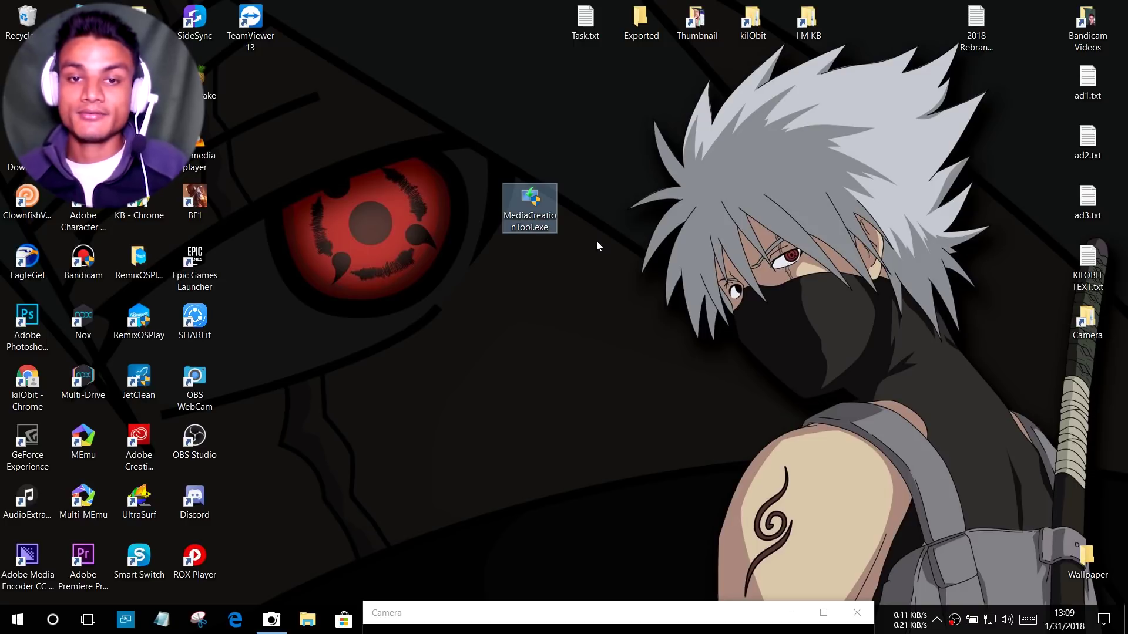
# Run MediaCreationTool.exe from its right-click menu and reposition the Setup window while it prepares
pyautogui.rightClick(538, 204)
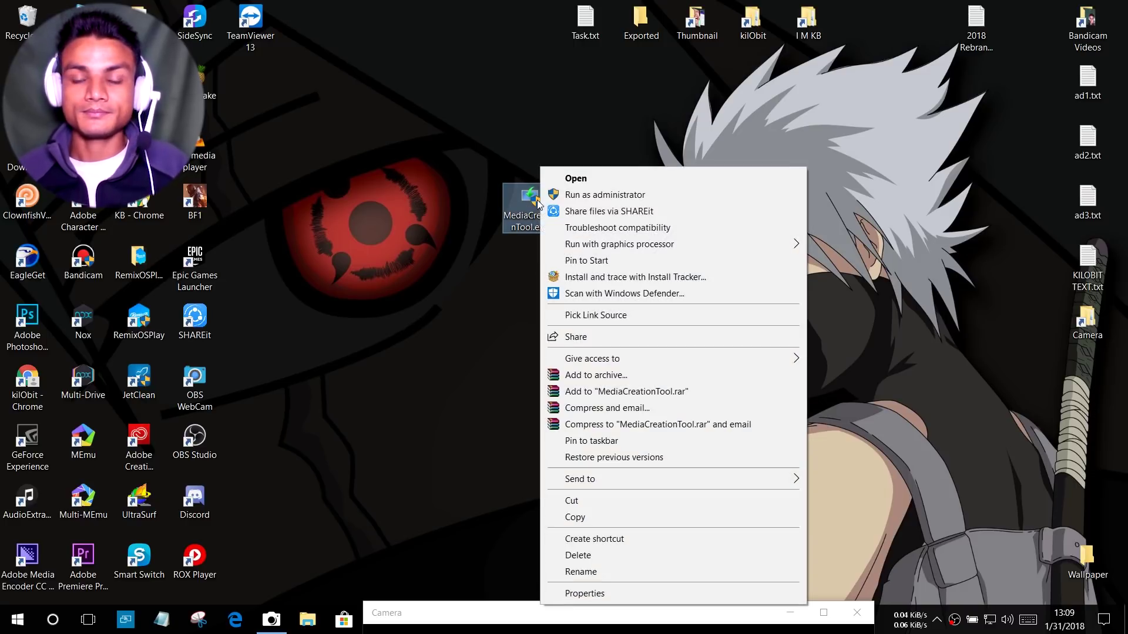
pyautogui.click(577, 179)
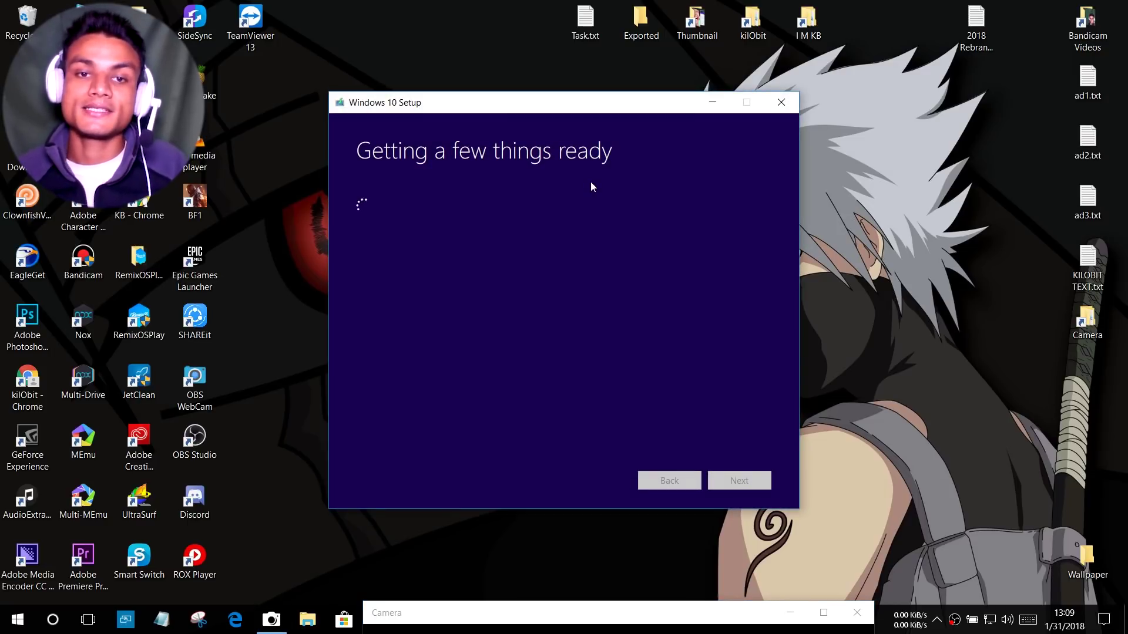
pyautogui.moveTo(564, 101); pyautogui.dragTo(606, 93)
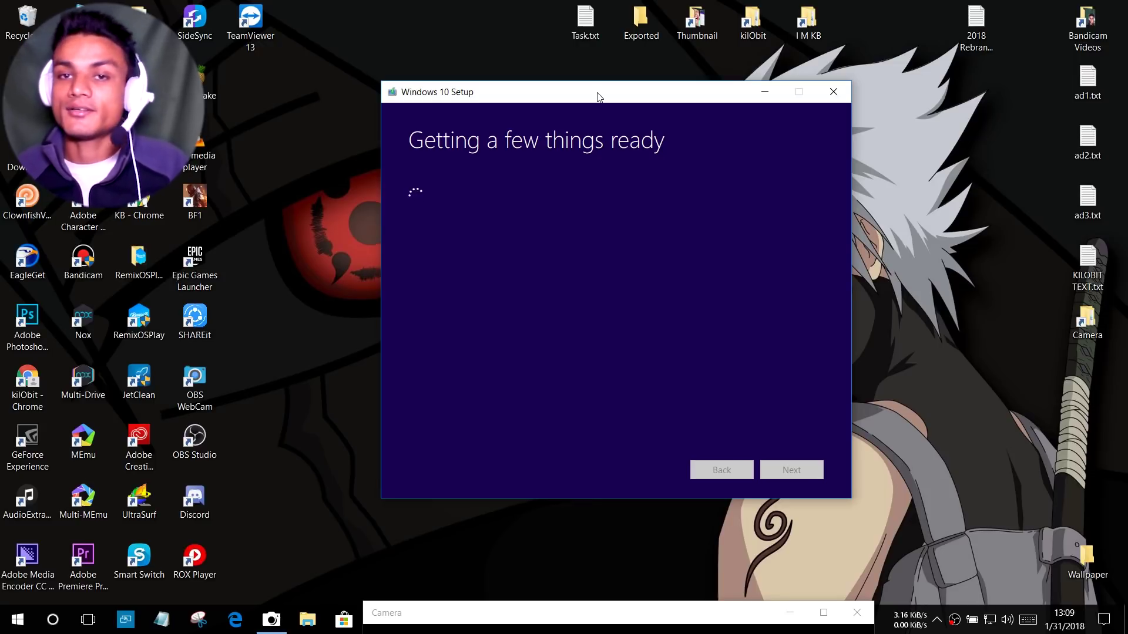
pyautogui.moveTo(598, 96); pyautogui.dragTo(579, 77)
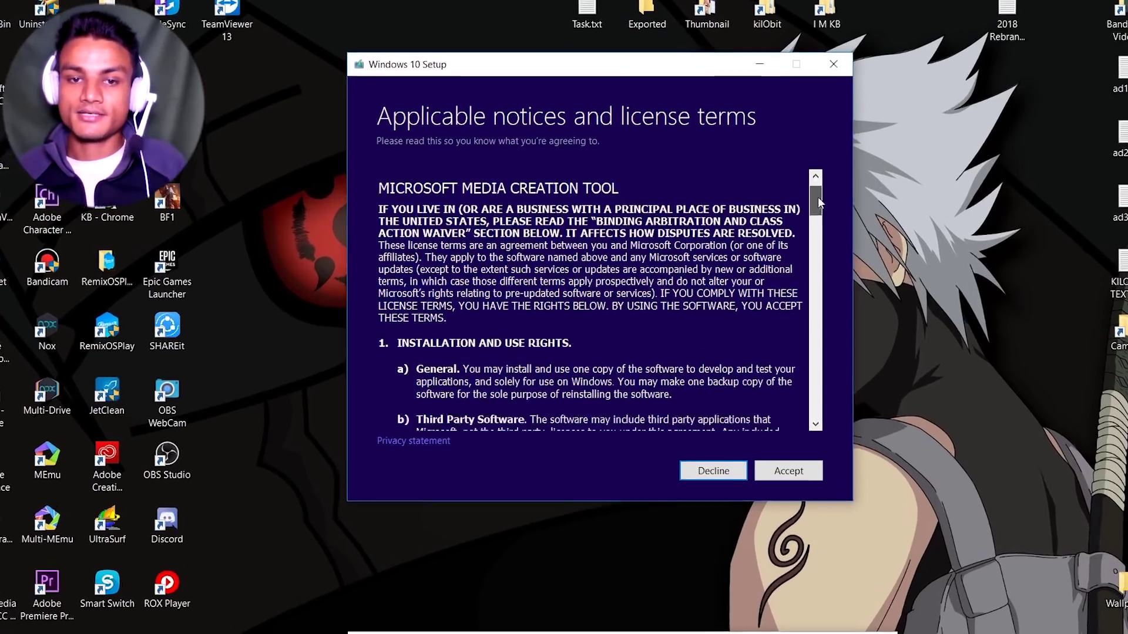
# Scroll through the Applicable notices and license terms, then accept them
pyautogui.scroll(-4, 791, 209)
pyautogui.scroll(4, 806, 189)
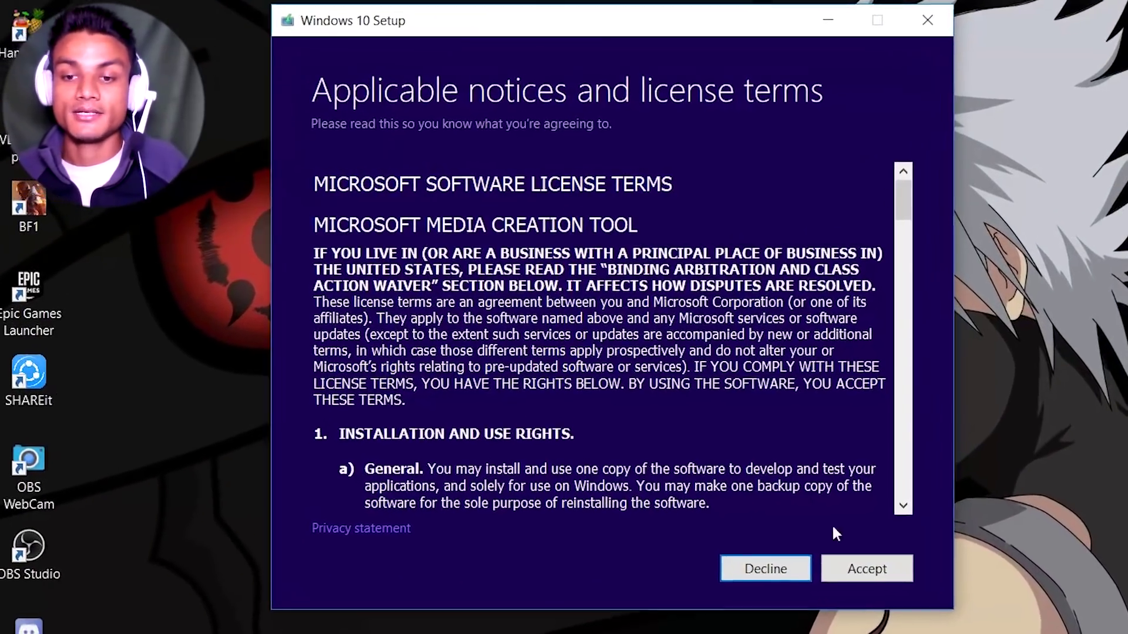
pyautogui.click(886, 581)
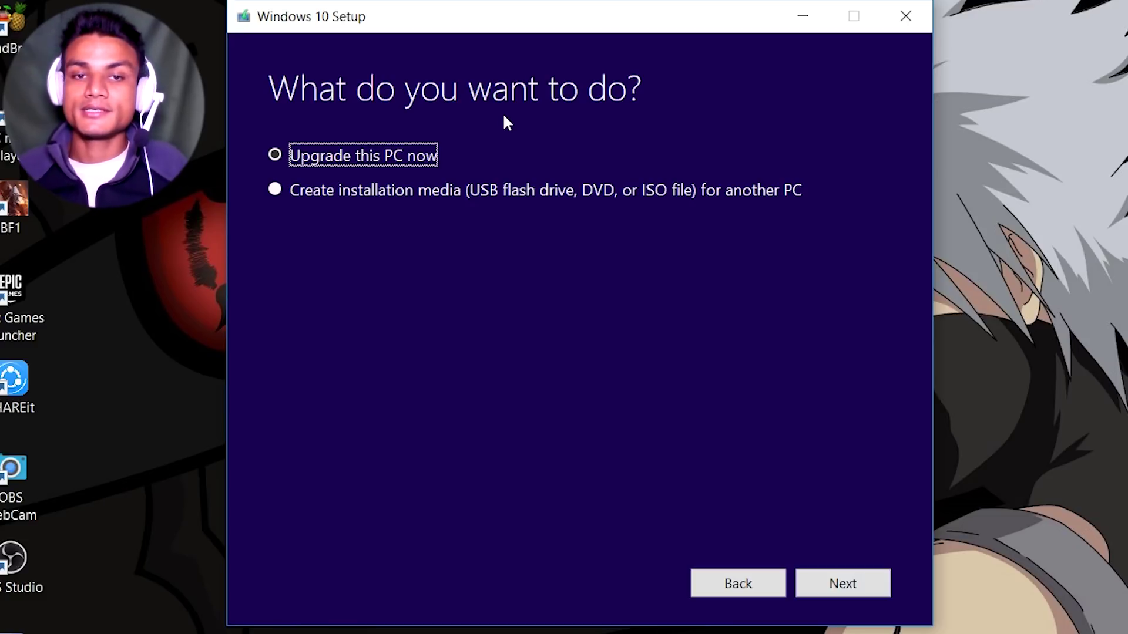
# Choose 'Create installation media (USB flash drive, DVD, or ISO file) for another PC' and continue
pyautogui.click(292, 194)
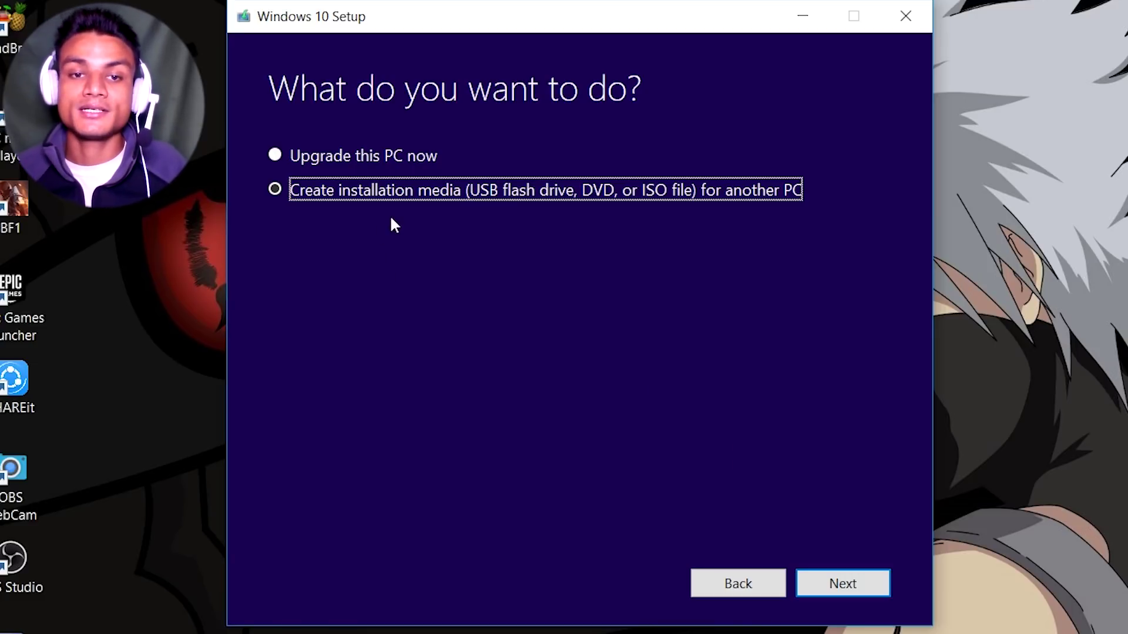
pyautogui.click(812, 592)
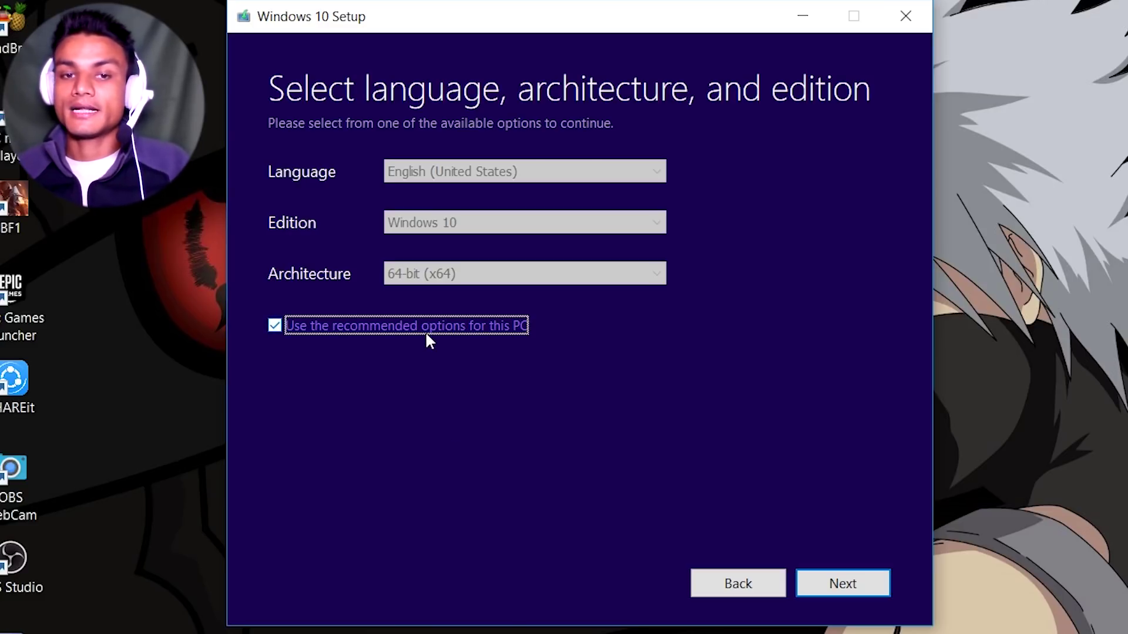
# Unlock the choices, confirm English (United States) and 64-bit (x64), and continue
pyautogui.click(277, 330)
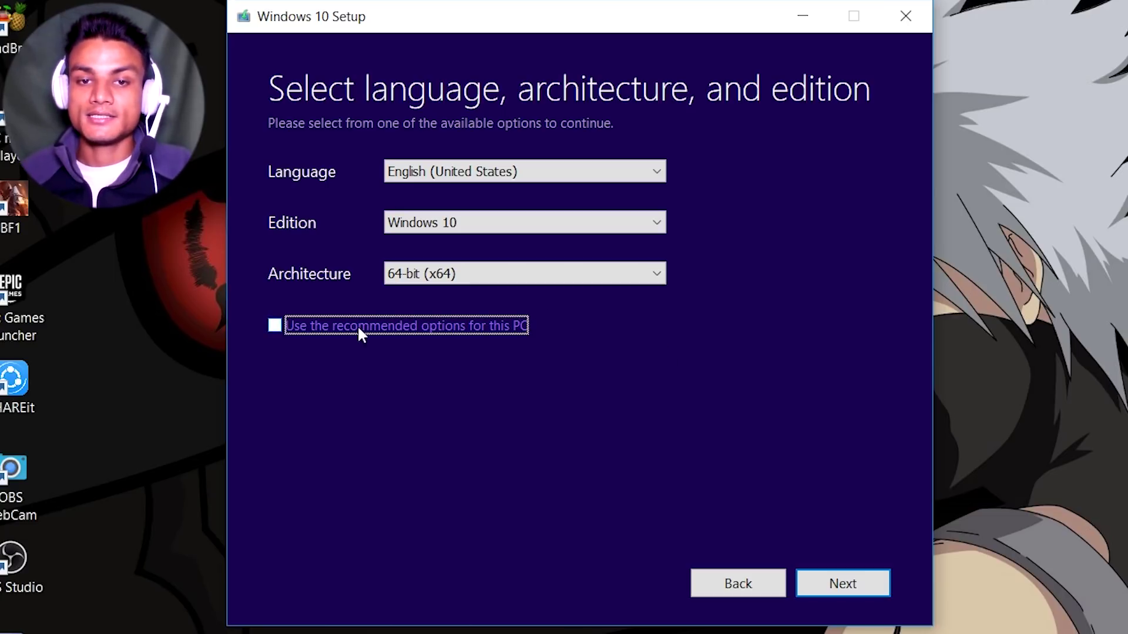
pyautogui.click(632, 172)
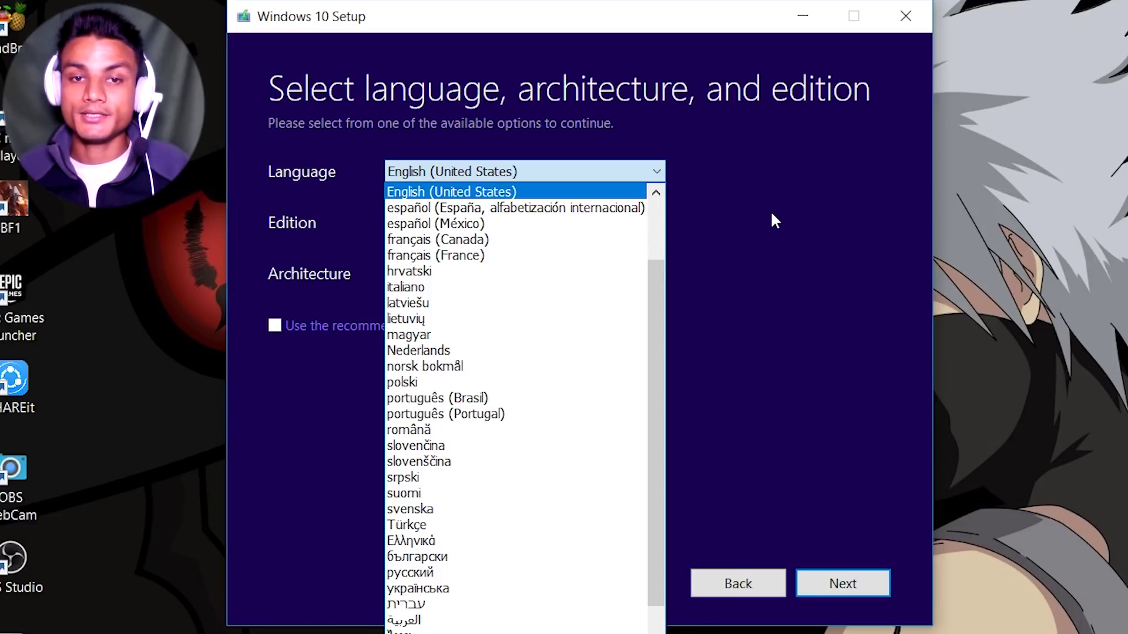
pyautogui.click(772, 214)
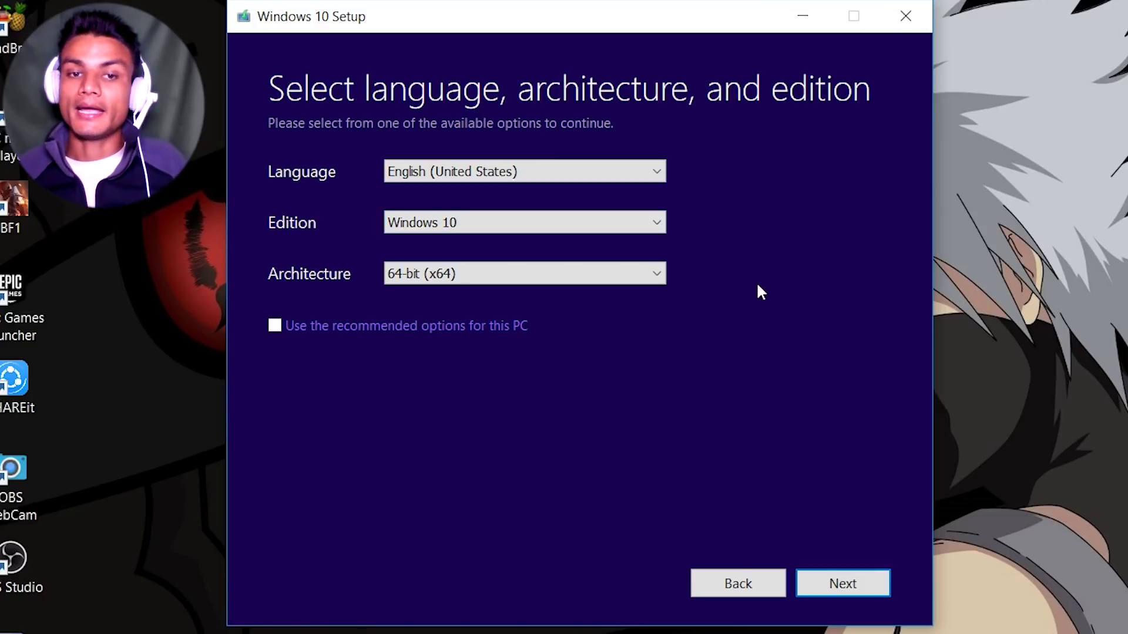
pyautogui.click(618, 271)
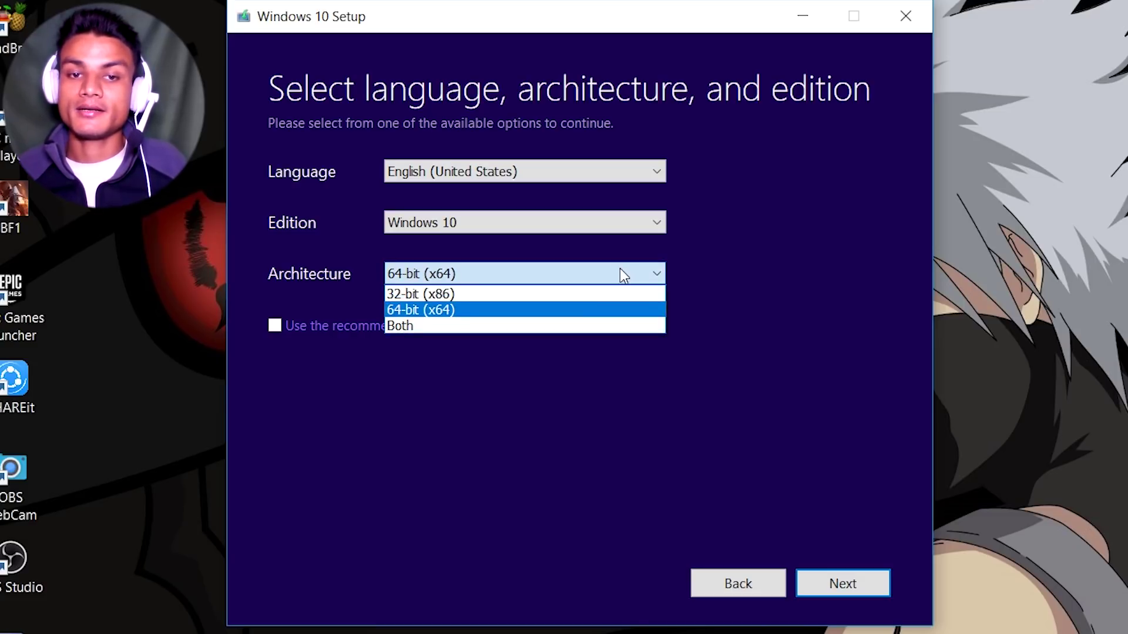
pyautogui.click(799, 268)
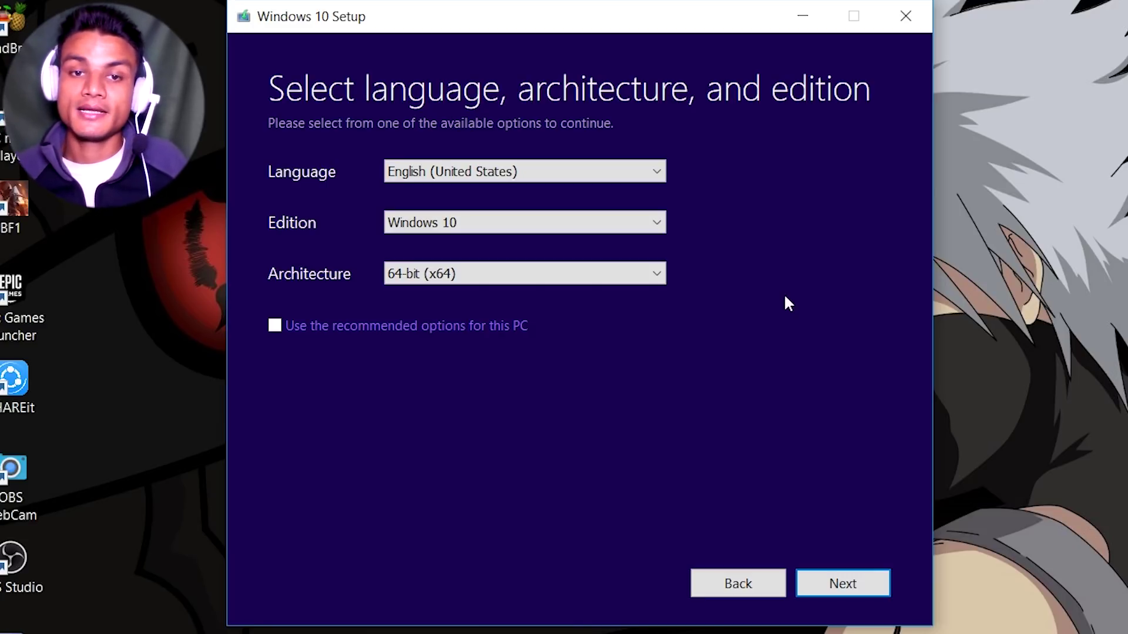
pyautogui.click(640, 272)
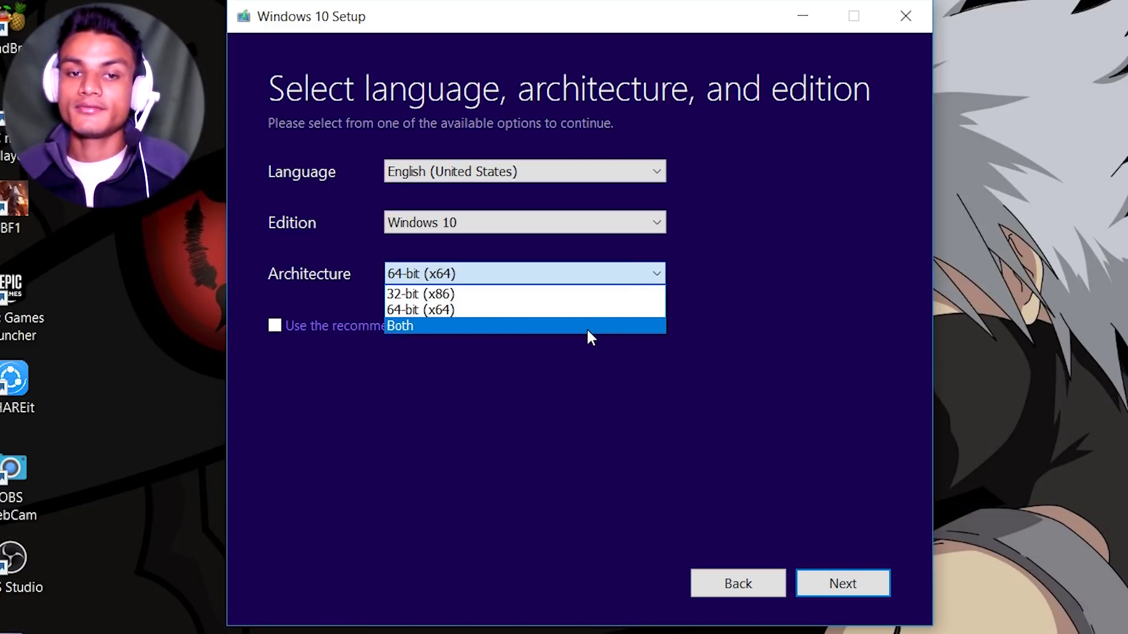
pyautogui.click(518, 315)
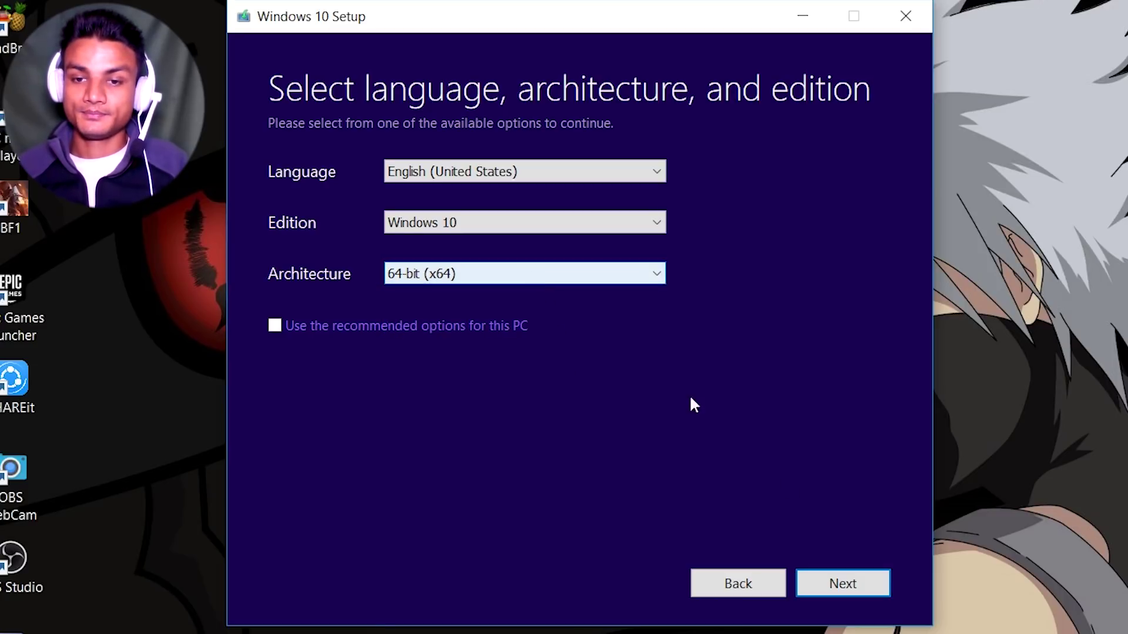
pyautogui.click(857, 583)
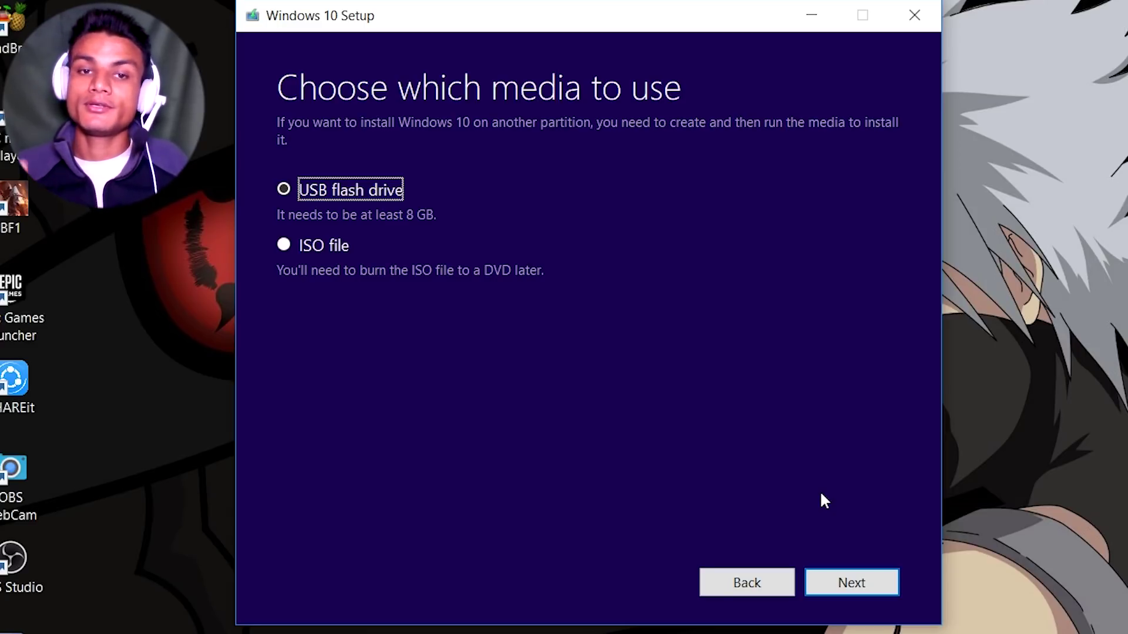
# Compare the USB flash drive and ISO file options, pick ISO file, and continue
pyautogui.click(283, 246)
pyautogui.click(350, 190)
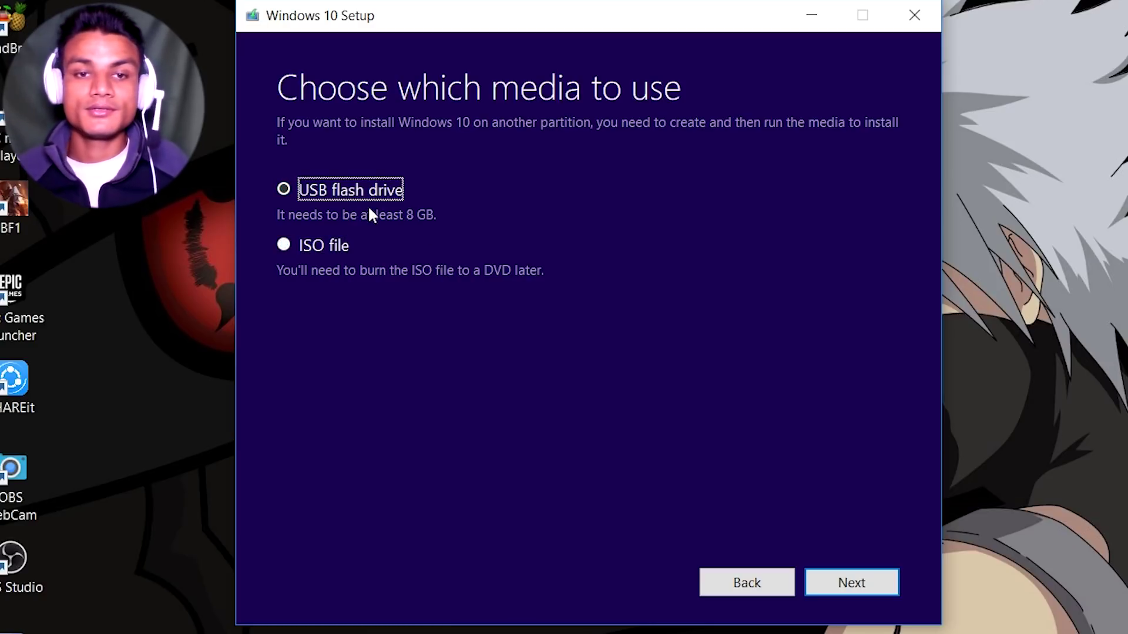
pyautogui.click(347, 189)
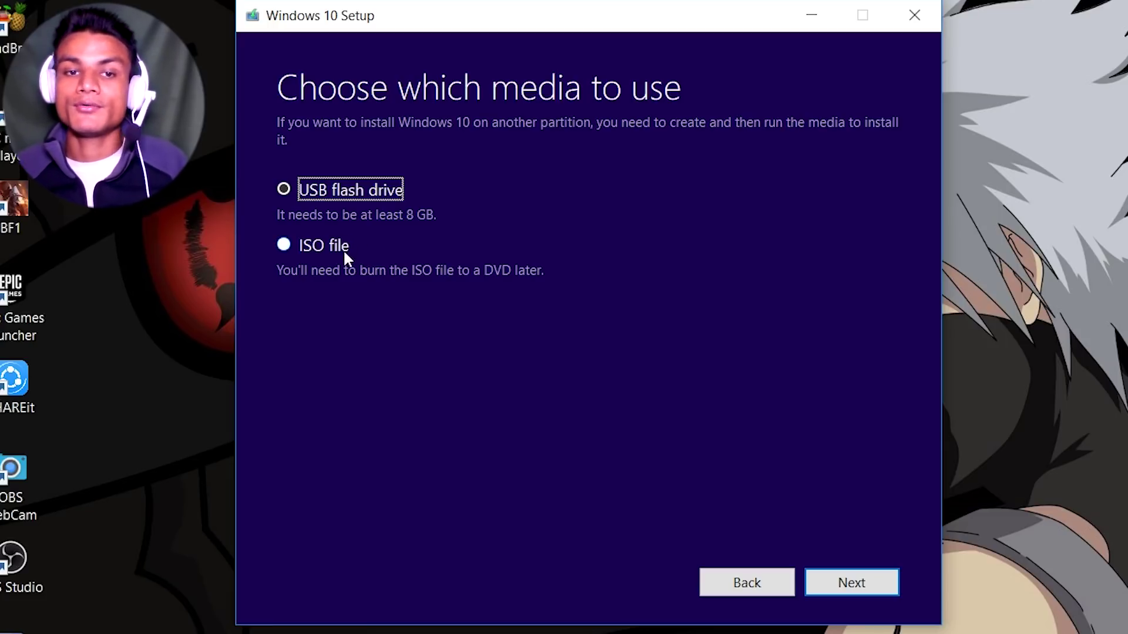
pyautogui.click(283, 245)
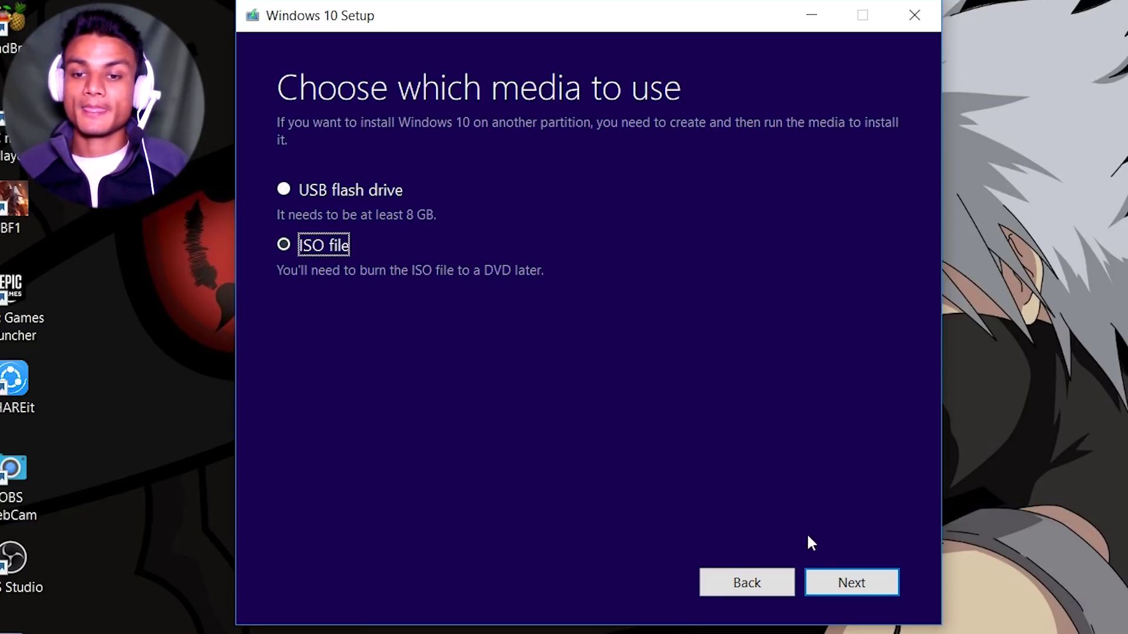
pyautogui.click(862, 585)
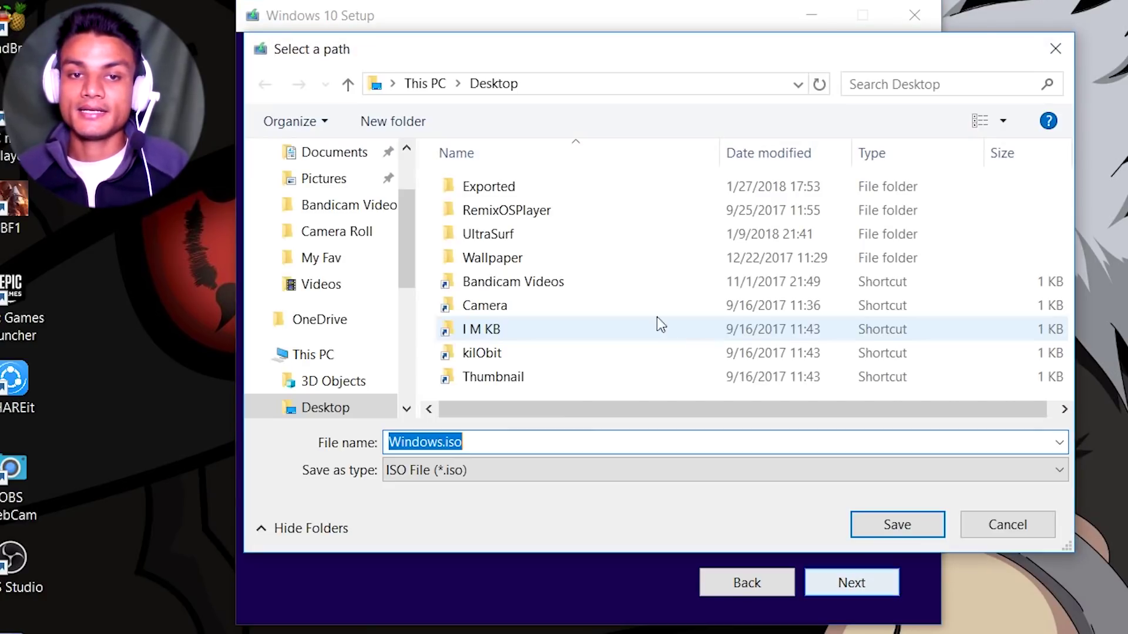
# Save the ISO to the Desktop, adding '10 ori' after 'Windows' in the file name
pyautogui.moveTo(634, 58); pyautogui.dragTo(598, 58)
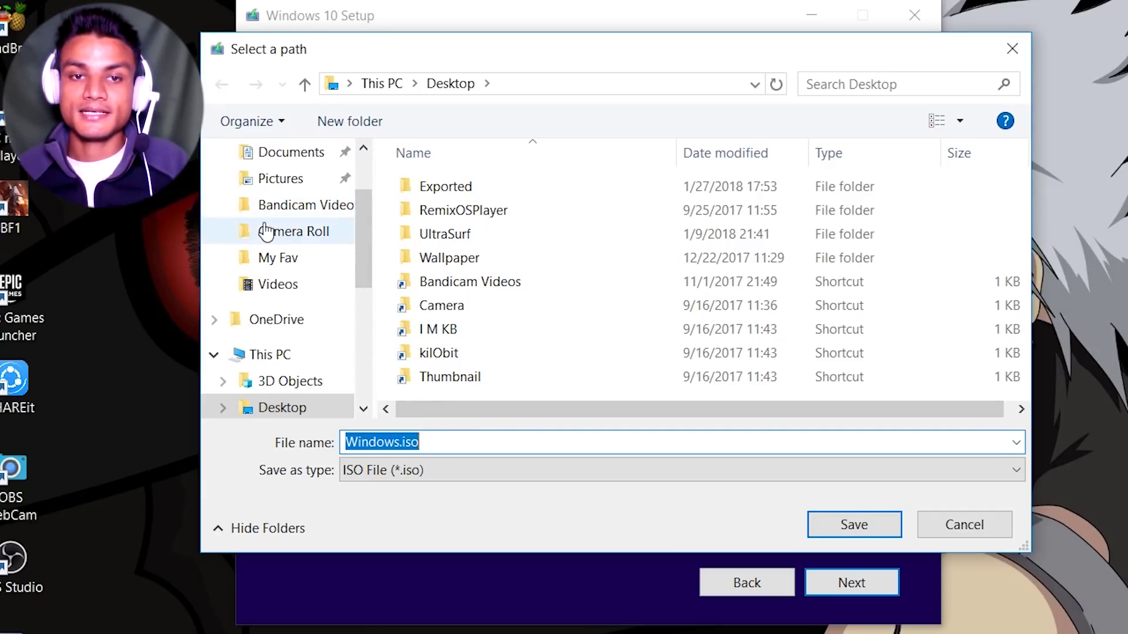
pyautogui.scroll(1, 265, 226)
pyautogui.scroll(-2, 244, 221)
pyautogui.scroll(1, 307, 313)
pyautogui.scroll(1, 308, 322)
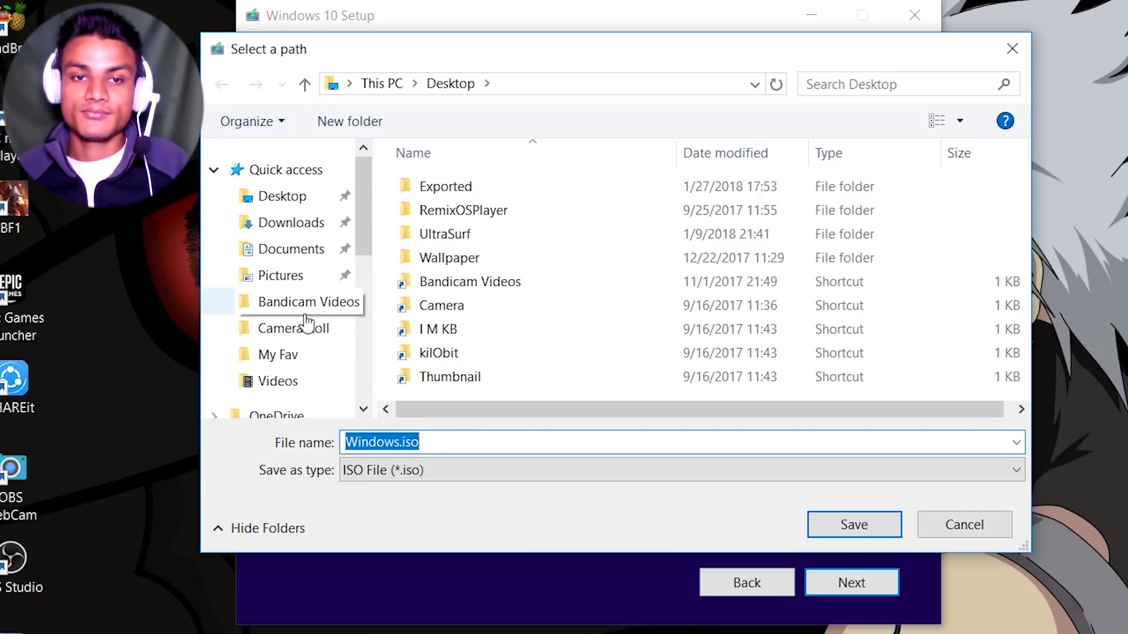
pyautogui.scroll(-3, 276, 347)
pyautogui.click(262, 358)
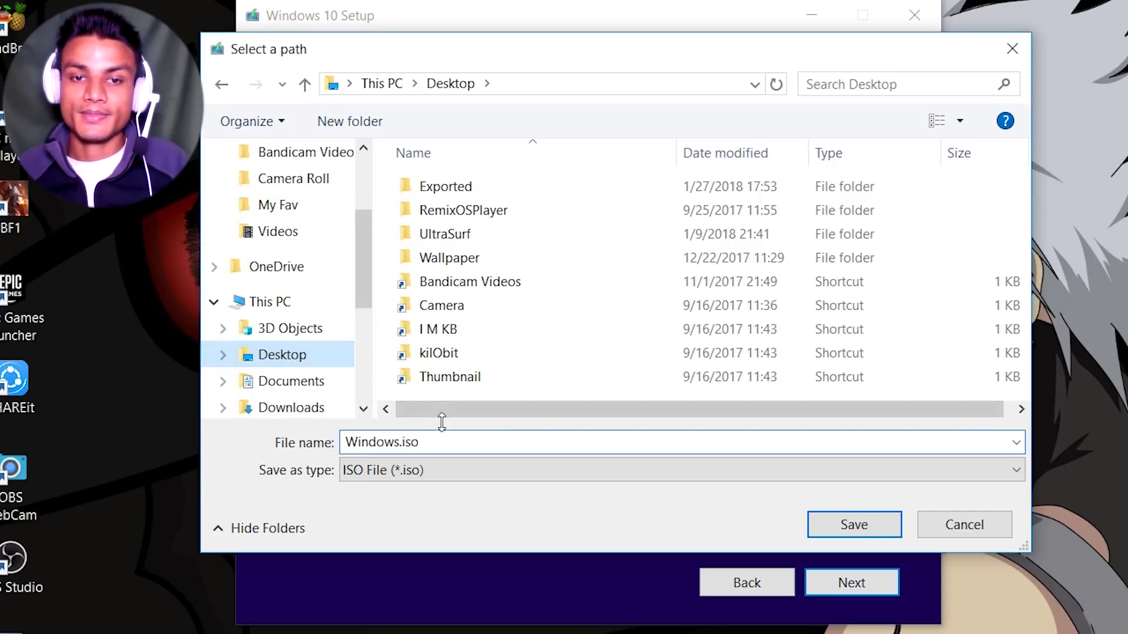
pyautogui.click(400, 442)
pyautogui.write('1')
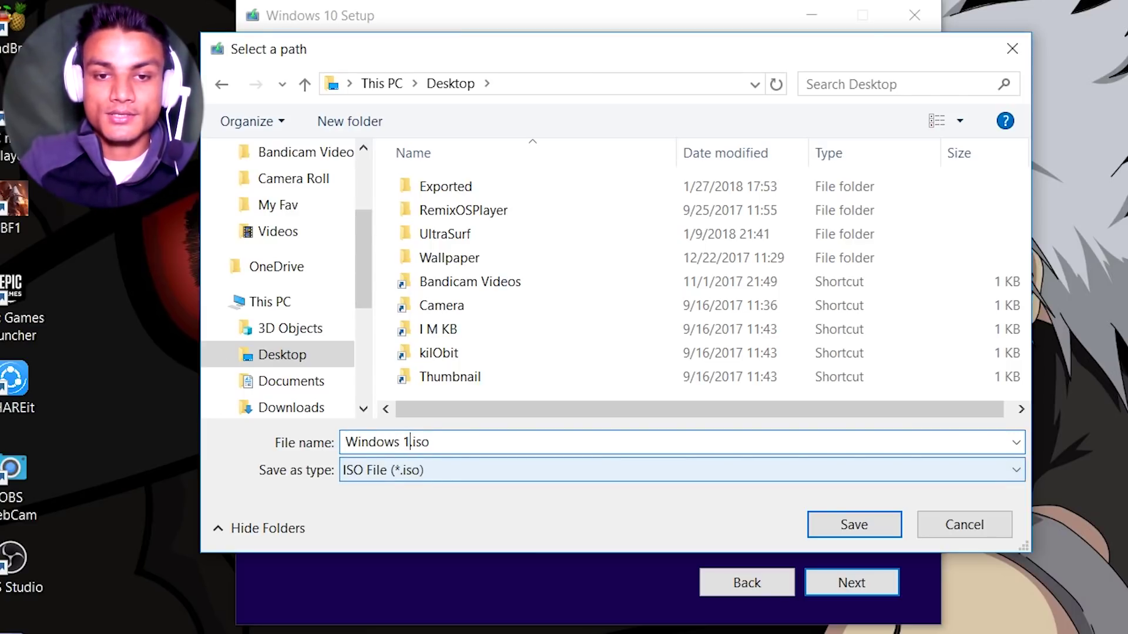
pyautogui.write('0')
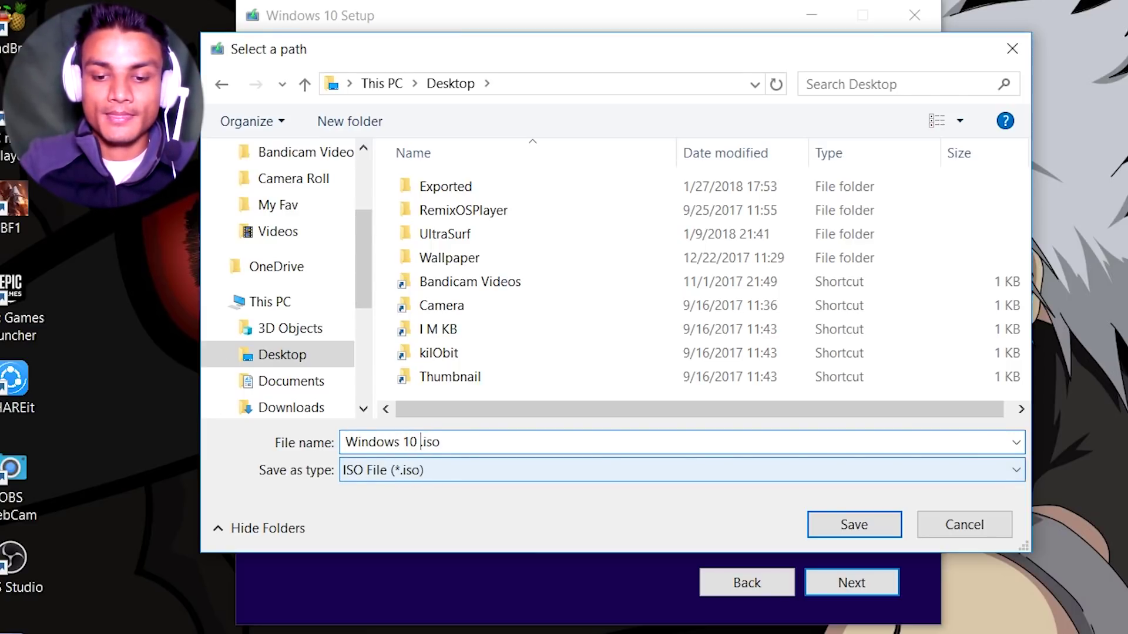
pyautogui.write(' ori')
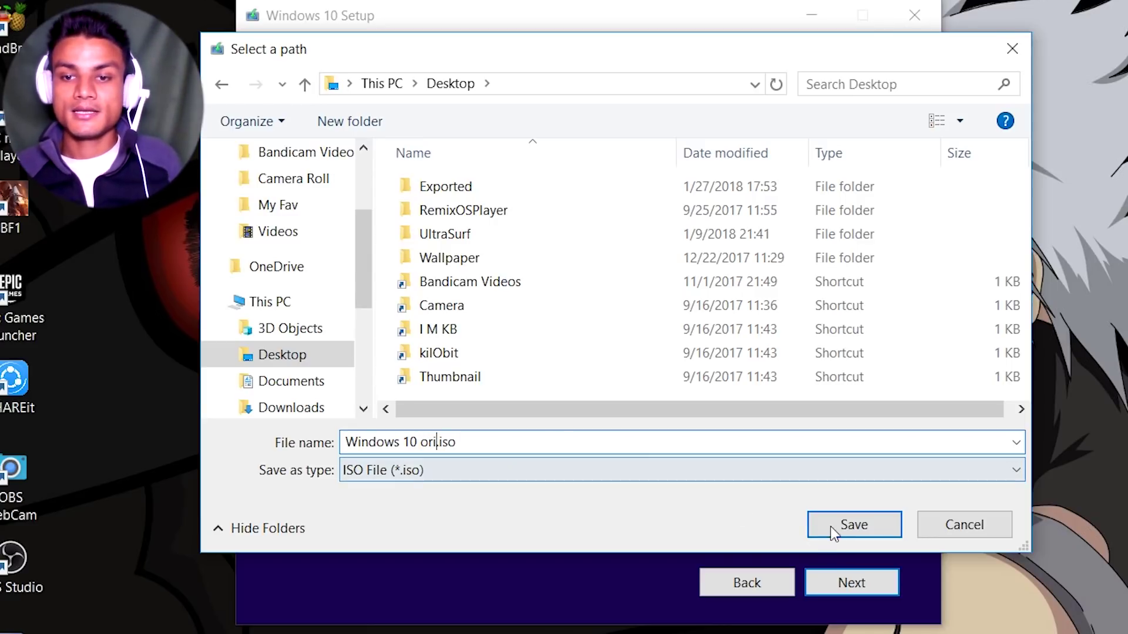
pyautogui.click(852, 523)
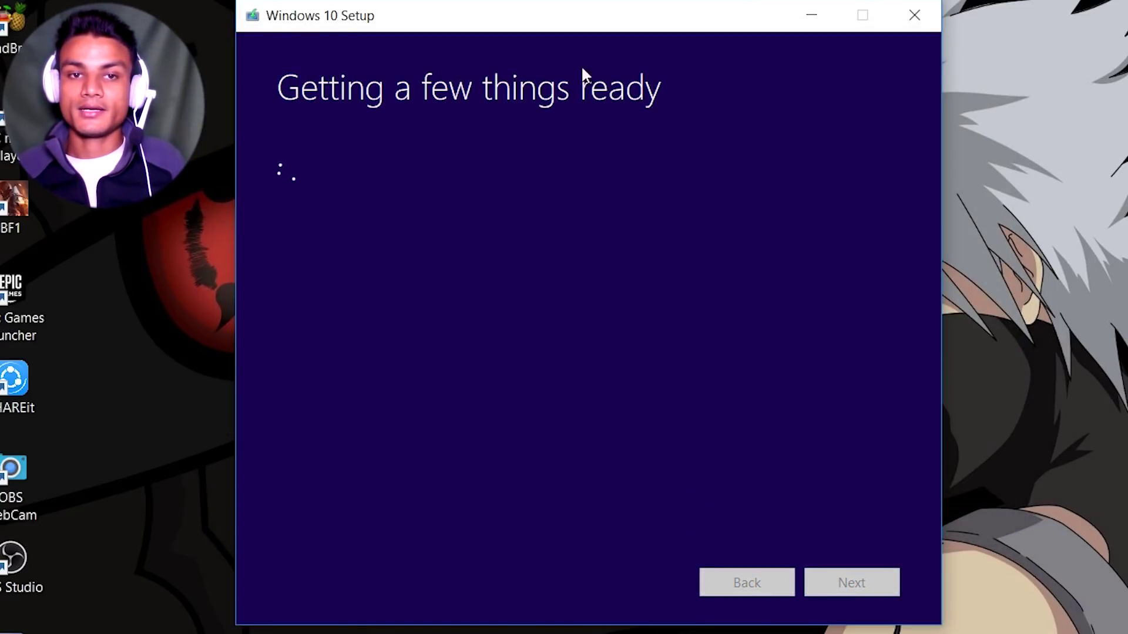
# Nudge the Setup window, let the download reach 2%, and open File Explorer with Win+E
pyautogui.moveTo(574, 6); pyautogui.dragTo(588, 26)
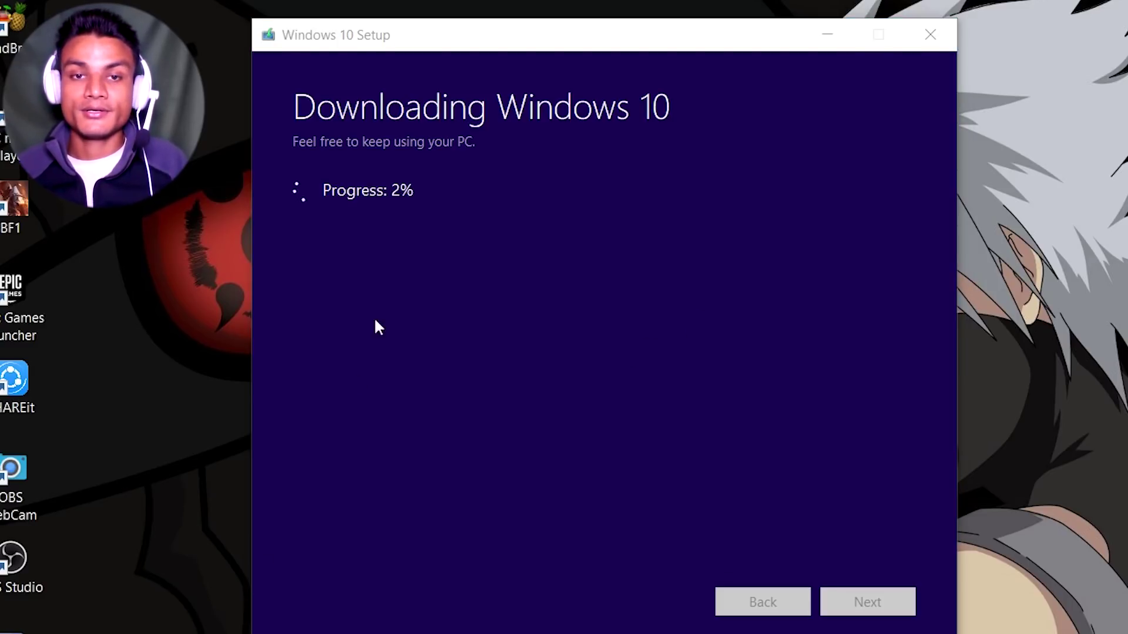
pyautogui.press('super+e')
# Browse to D:\Softwares\OS and select the existing Windows 10_1709_English.iso
pyautogui.scroll(-2, 323, 298)
pyautogui.moveTo(322, 297); pyautogui.dragTo(320, 441)
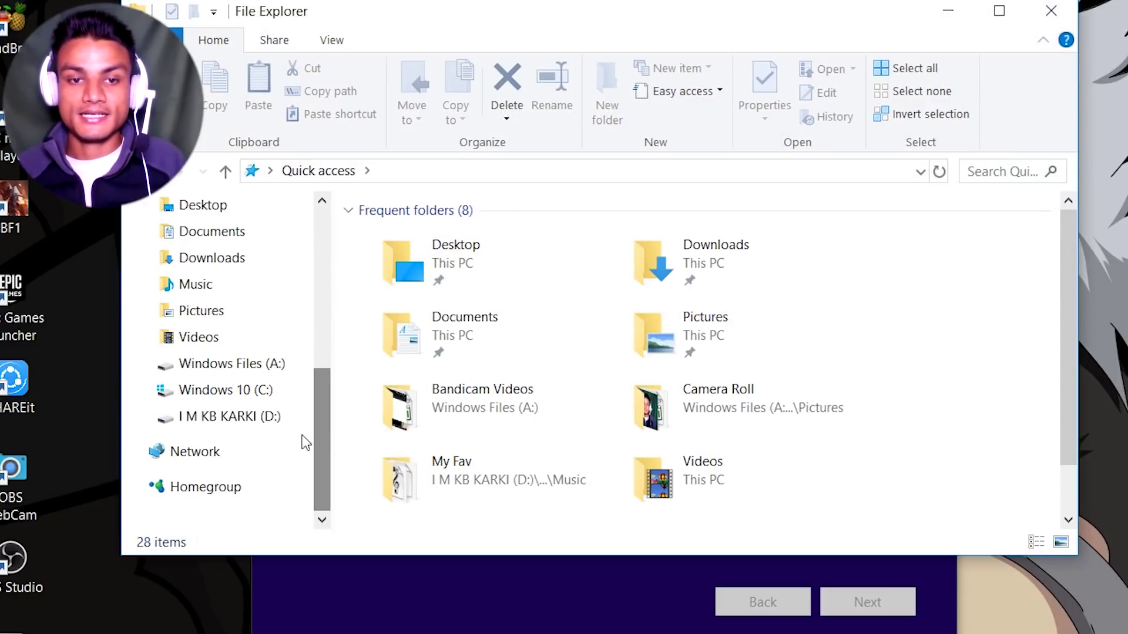
pyautogui.click(255, 428)
pyautogui.moveTo(603, 23); pyautogui.dragTo(781, 25)
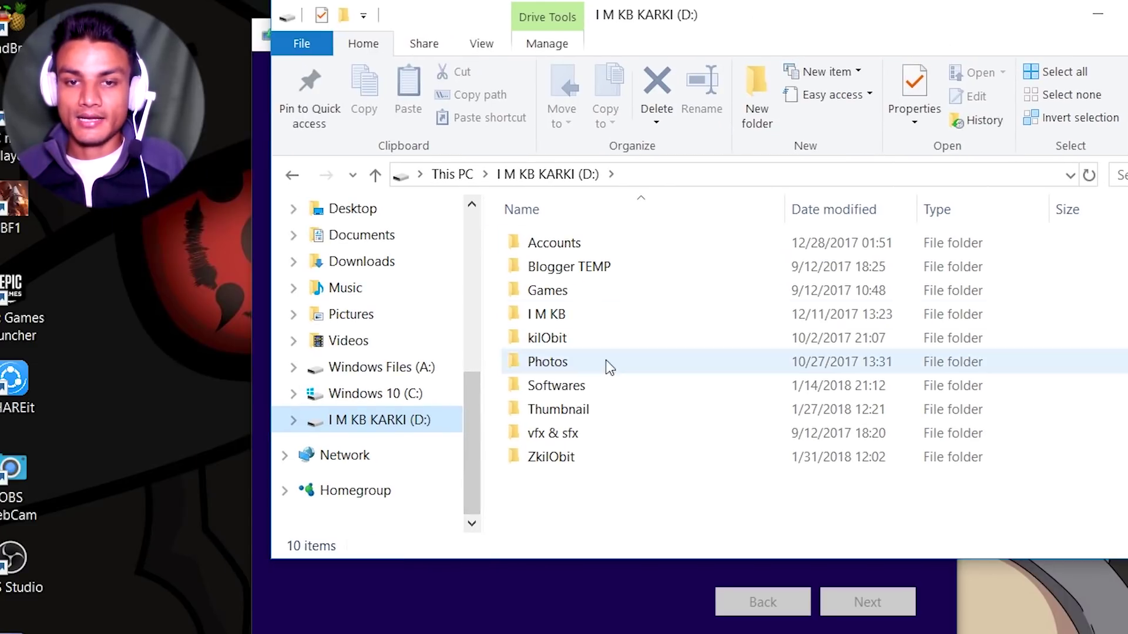
pyautogui.doubleClick(597, 388)
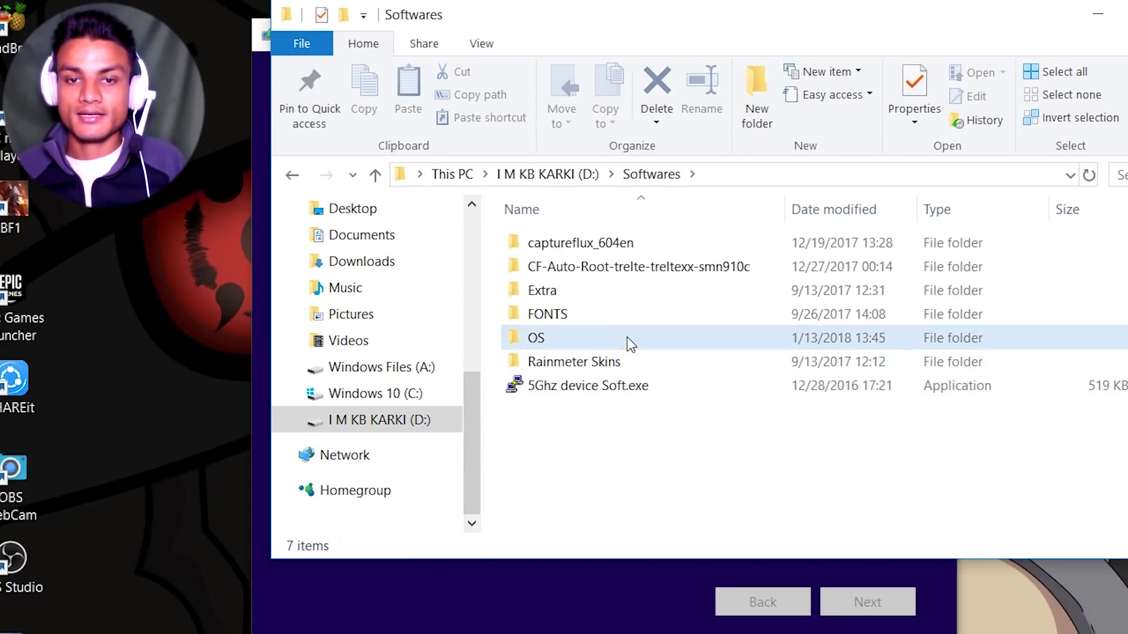
pyautogui.doubleClick(626, 339)
pyautogui.click(692, 290)
pyautogui.click(692, 290)
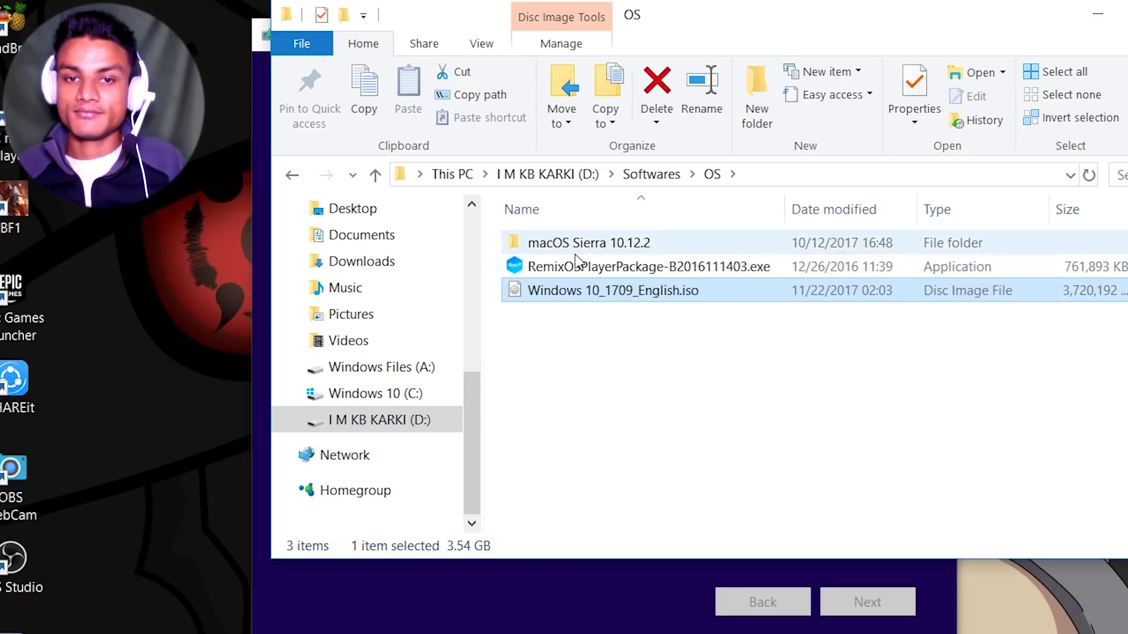
pyautogui.click(579, 362)
pyautogui.click(665, 296)
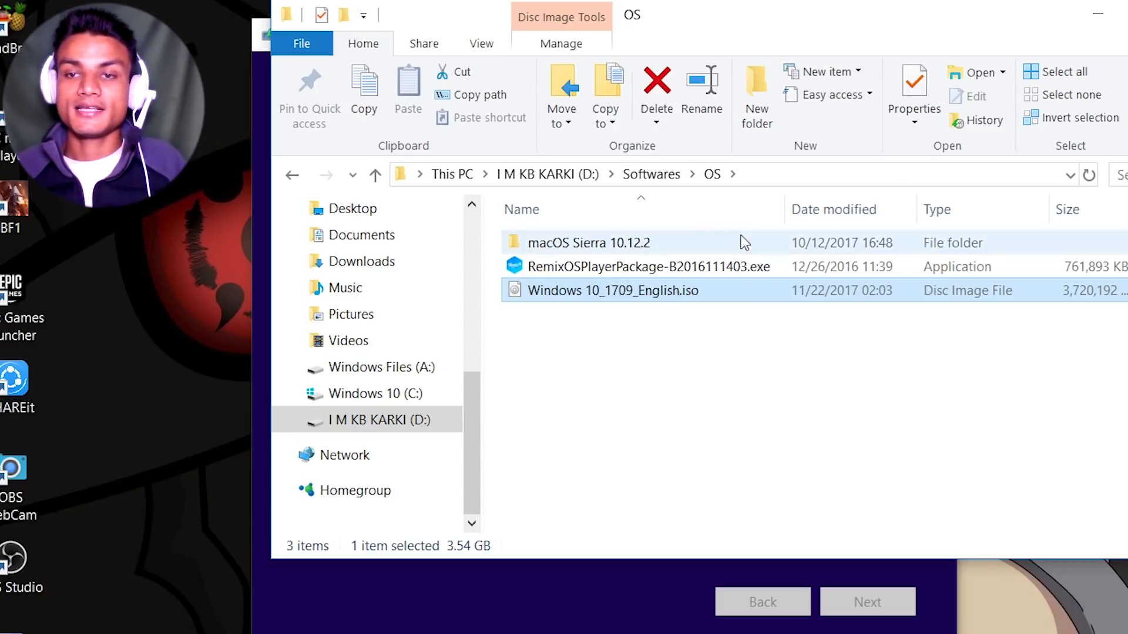
# Close File Explorer to bring Windows 10 Setup and its download progress back into view
pyautogui.click(1098, 13)
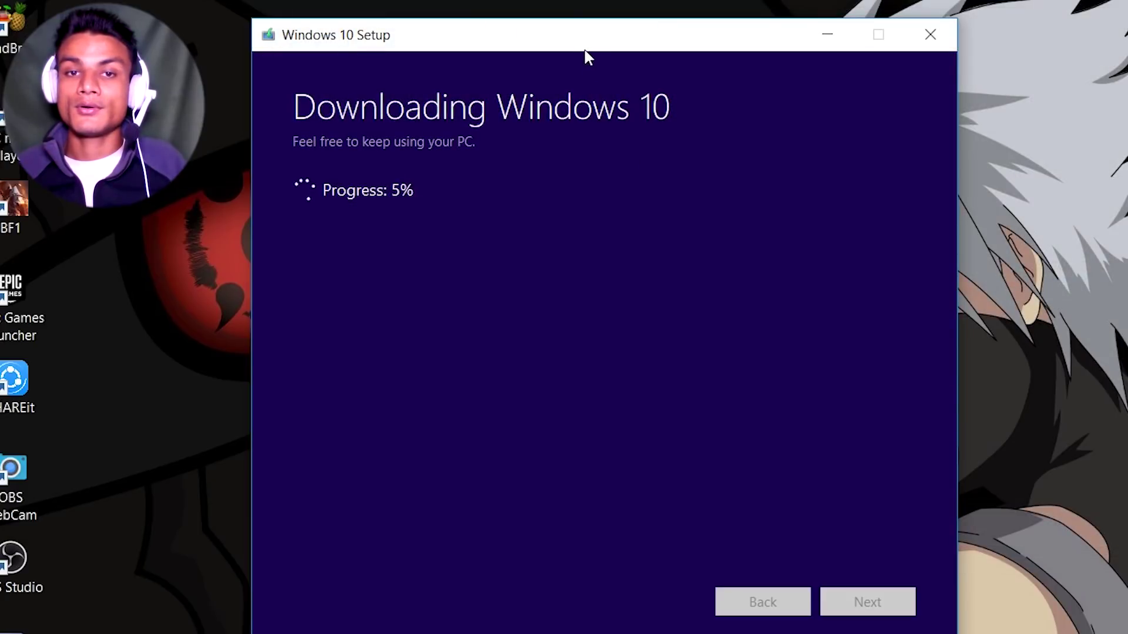